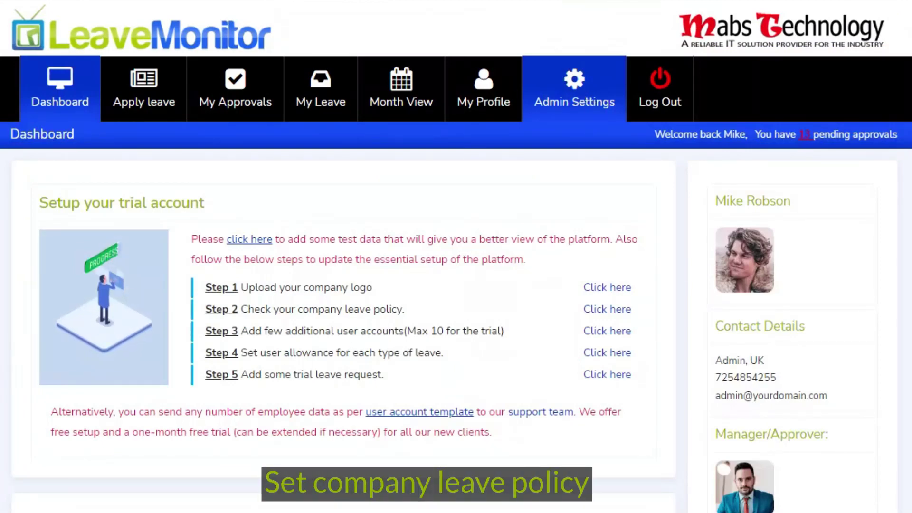
In the company's account settings, disable Allow Work from Home, enable Restrict users to apply for hourly leave, and save the settings
{"action": "left_click", "coordinate": [574, 89]}
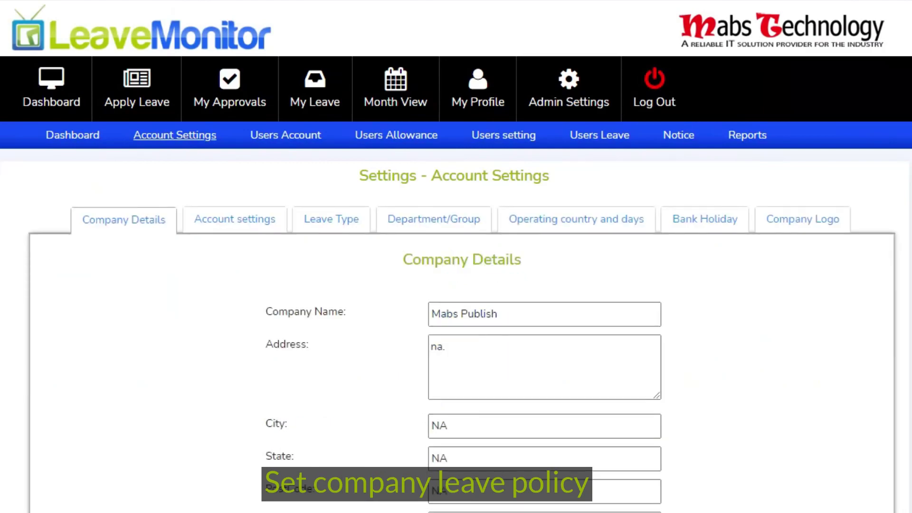
{"action": "left_click", "coordinate": [260, 224]}
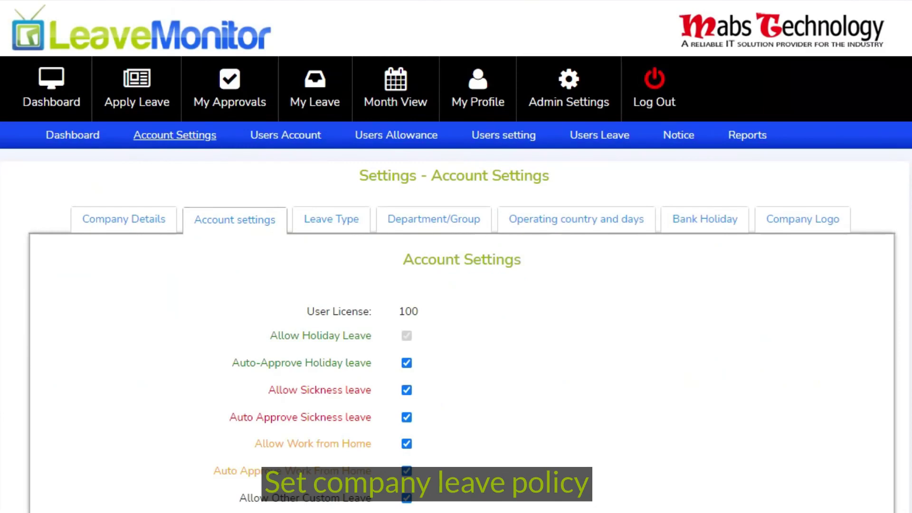
{"action": "scroll", "coordinate": [528, 363], "scroll_direction": "down", "scroll_amount": 5}
{"action": "scroll", "coordinate": [527, 363], "scroll_direction": "up", "scroll_amount": 3}
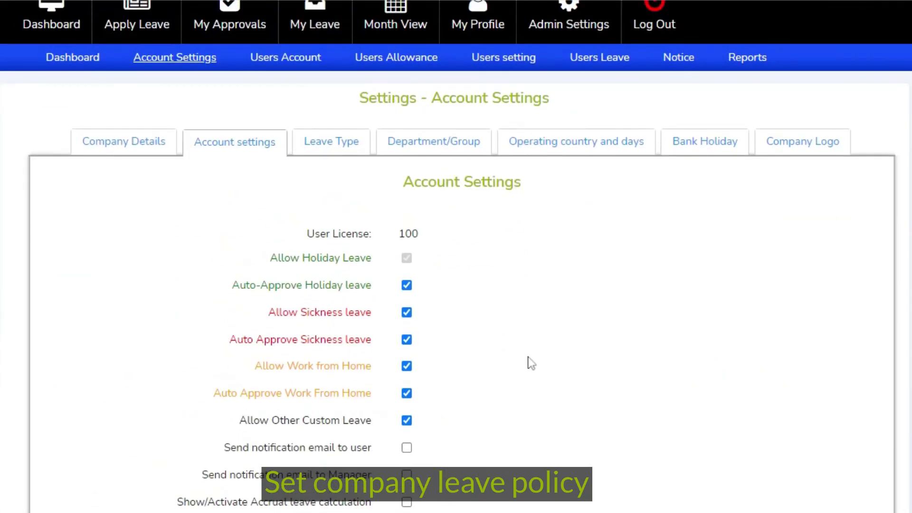
{"action": "left_click", "coordinate": [407, 395]}
{"action": "left_click", "coordinate": [406, 366]}
{"action": "scroll", "coordinate": [565, 375], "scroll_direction": "down", "scroll_amount": 2}
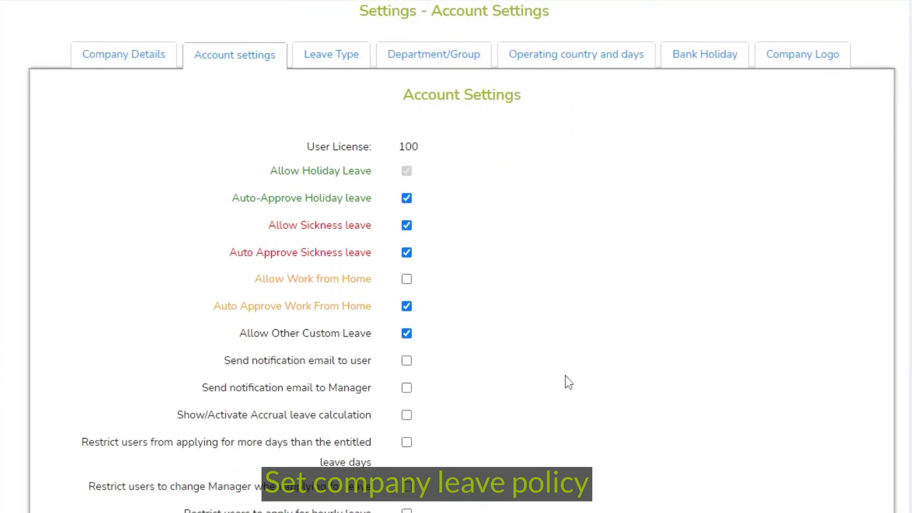
{"action": "scroll", "coordinate": [566, 376], "scroll_direction": "down", "scroll_amount": 3}
{"action": "scroll", "coordinate": [578, 357], "scroll_direction": "up", "scroll_amount": 1}
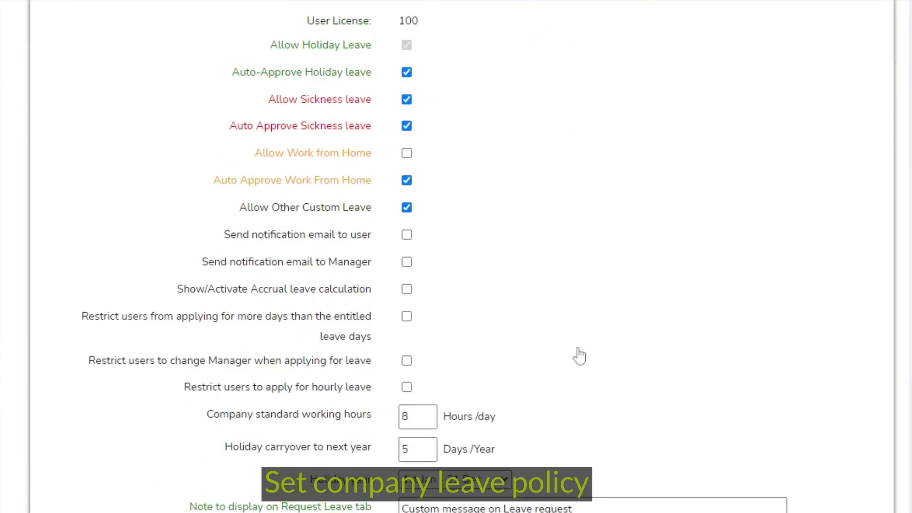
{"action": "scroll", "coordinate": [577, 352], "scroll_direction": "up", "scroll_amount": 7}
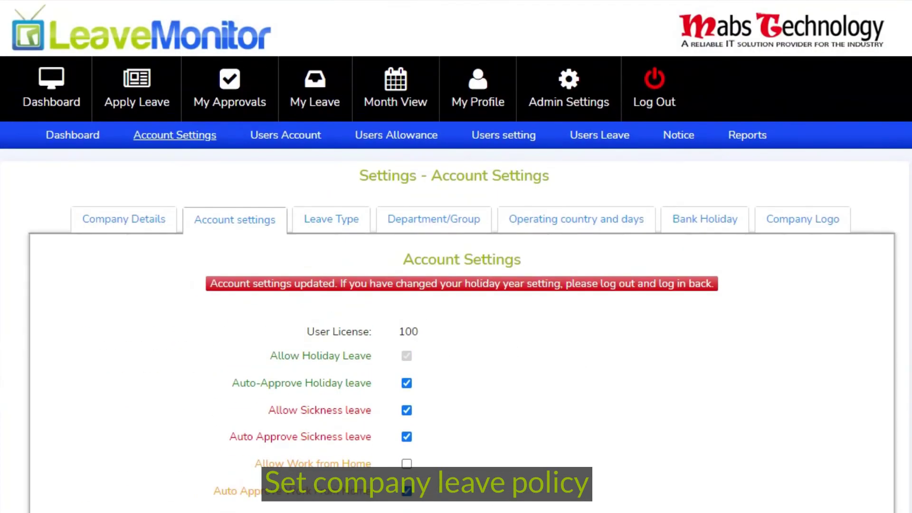
Review the saved account settings, from the leave approval options down to the holiday year and custom request notes
{"action": "left_click_drag", "start_coordinate": [264, 283], "coordinate": [593, 284]}
{"action": "left_click", "coordinate": [617, 391]}
{"action": "scroll", "coordinate": [617, 391], "scroll_direction": "down", "scroll_amount": 2}
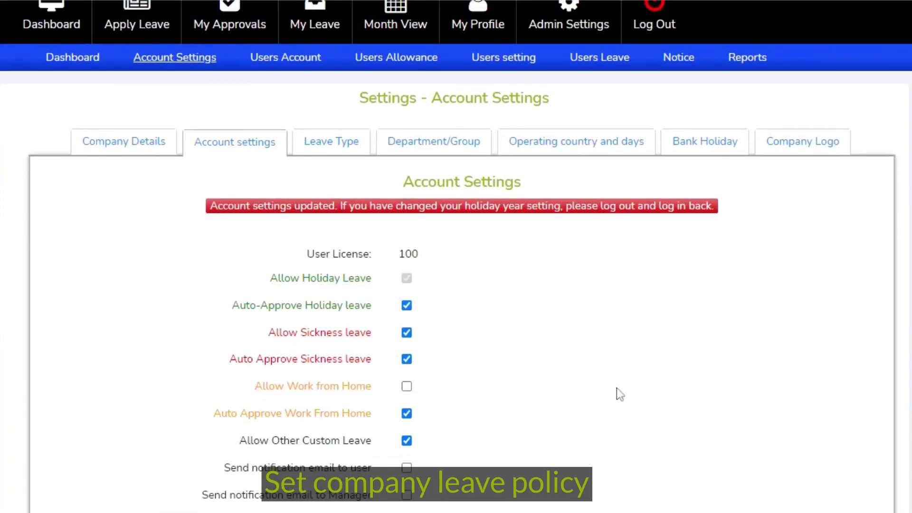
{"action": "scroll", "coordinate": [542, 454], "scroll_direction": "down", "scroll_amount": 2}
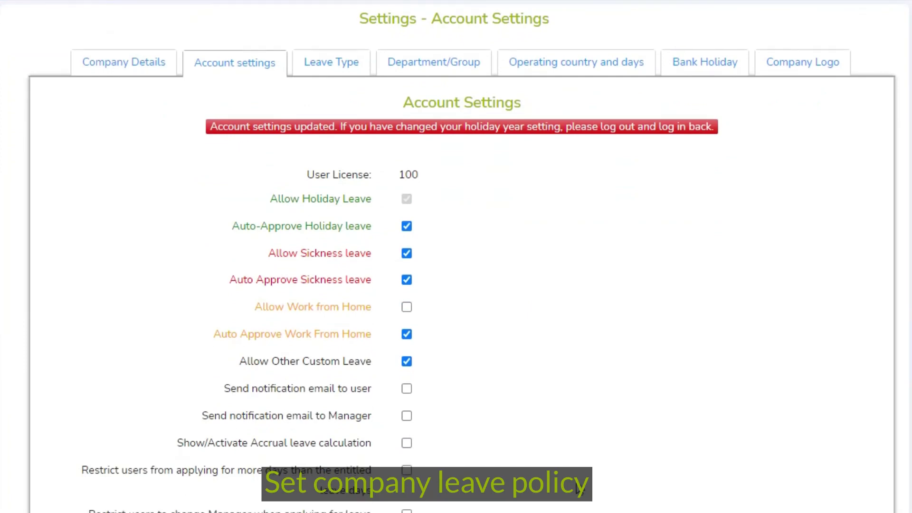
{"action": "scroll", "coordinate": [579, 492], "scroll_direction": "down", "scroll_amount": 6}
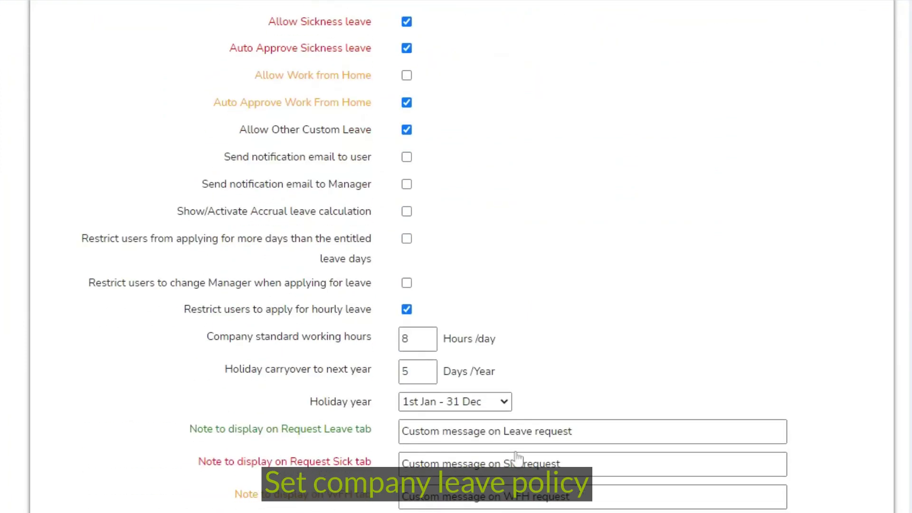
{"action": "scroll", "coordinate": [518, 457], "scroll_direction": "up", "scroll_amount": 10}
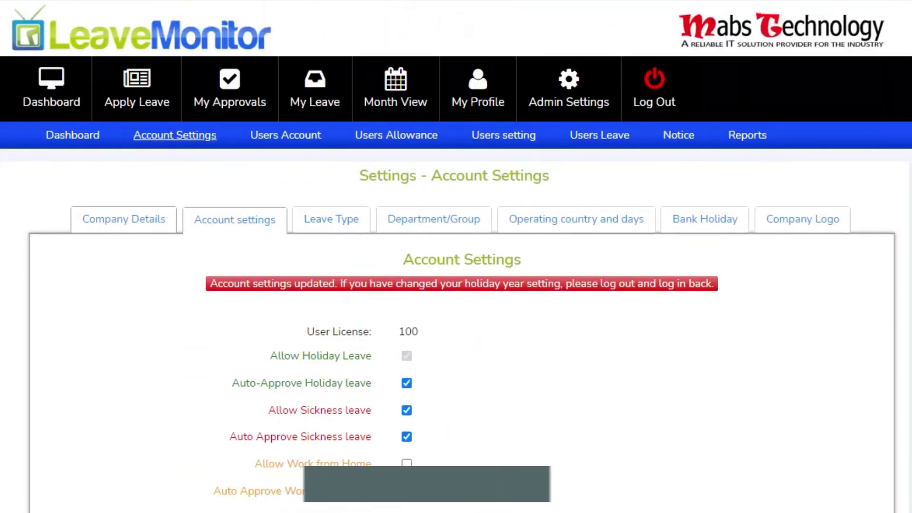
Examine the standard leave allowances and the company's custom leave types, briefly opening the Maternity entry for editing
{"action": "left_click", "coordinate": [337, 220]}
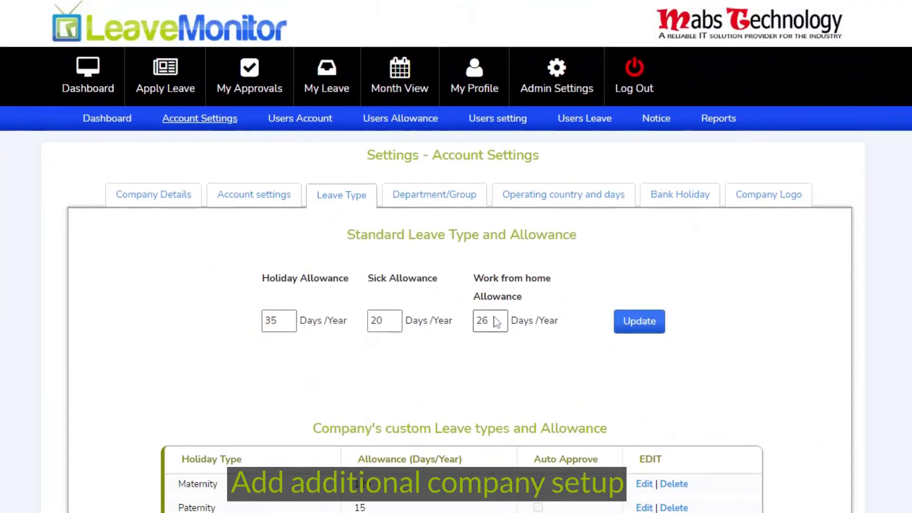
{"action": "left_click_drag", "start_coordinate": [494, 318], "coordinate": [451, 319]}
{"action": "left_click", "coordinate": [729, 382]}
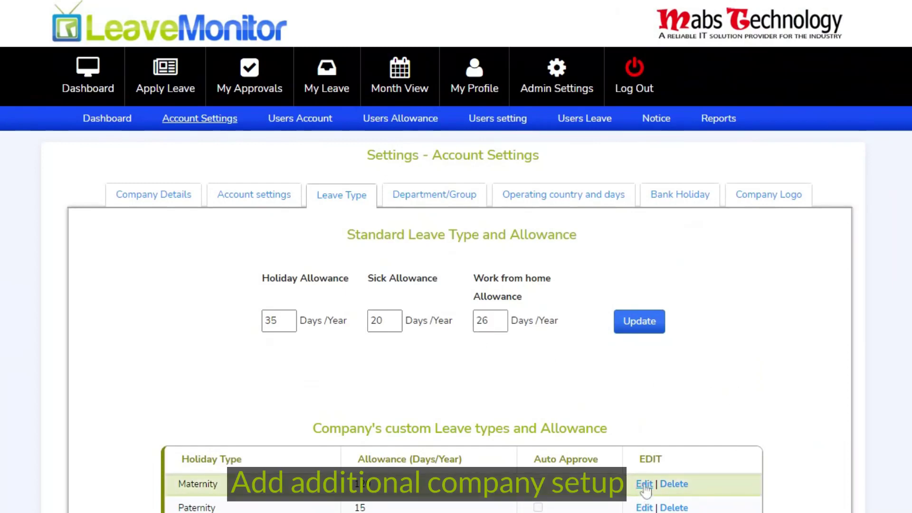
{"action": "left_click", "coordinate": [644, 485]}
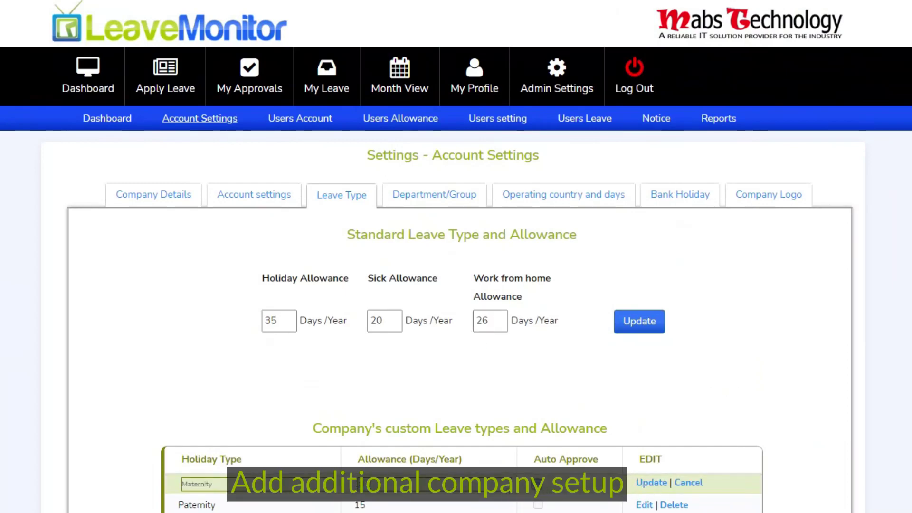
{"action": "left_click", "coordinate": [646, 480]}
{"action": "scroll", "coordinate": [662, 428], "scroll_direction": "down", "scroll_amount": 2}
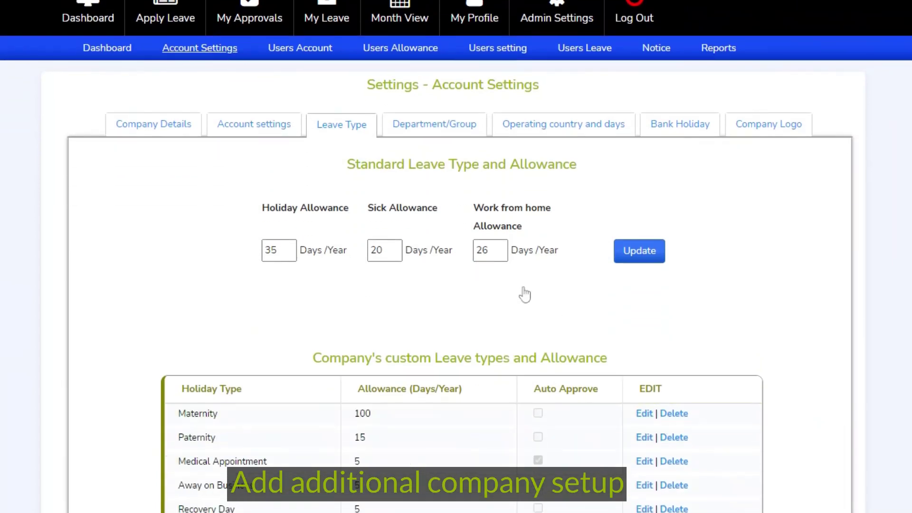
{"action": "left_click_drag", "start_coordinate": [495, 252], "coordinate": [438, 255]}
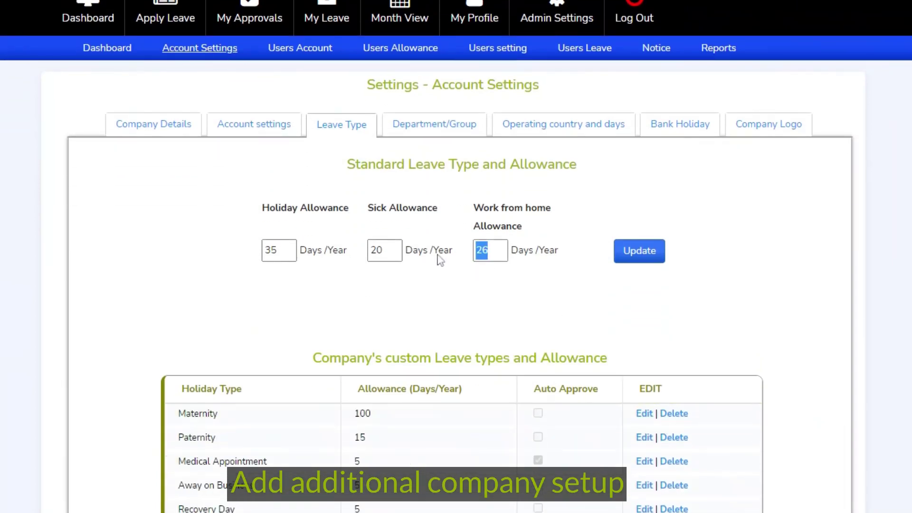
Examine the department groups, opening and cancelling both the new group form and the IT group's edit form
{"action": "left_click", "coordinate": [428, 126]}
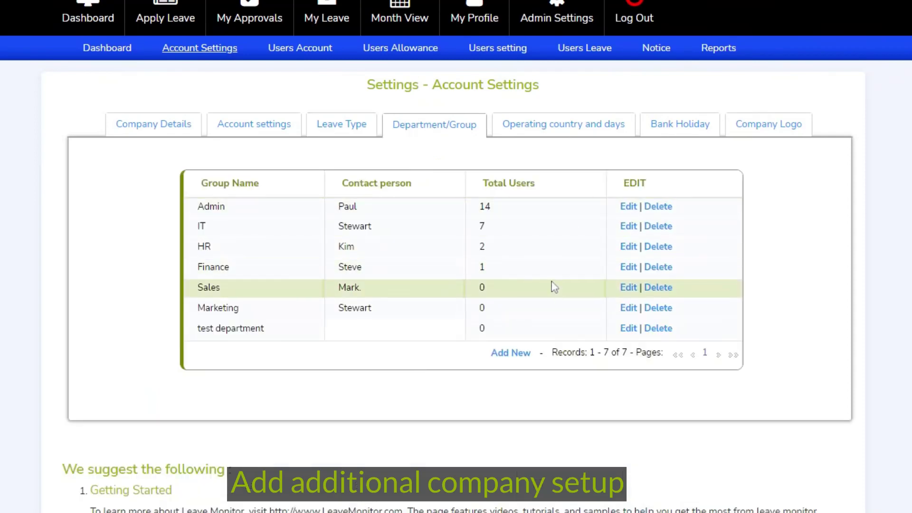
{"action": "left_click", "coordinate": [523, 354]}
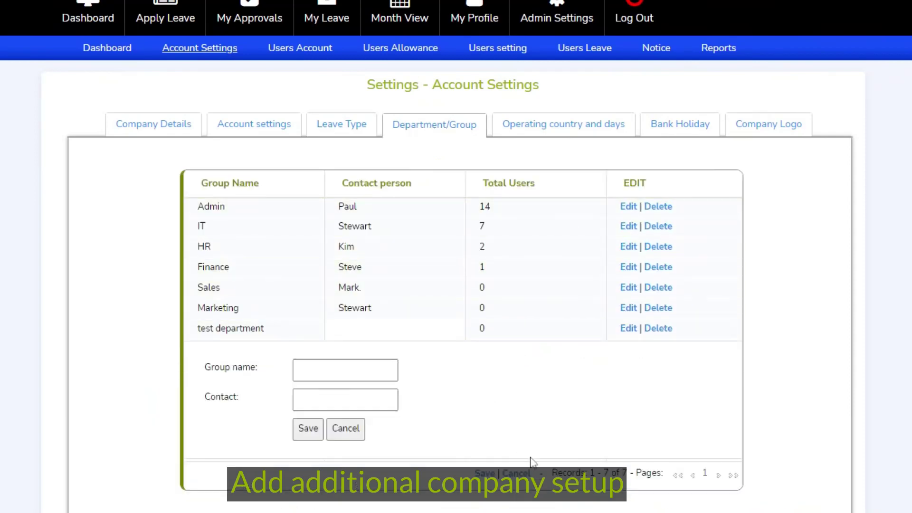
{"action": "left_click", "coordinate": [523, 474]}
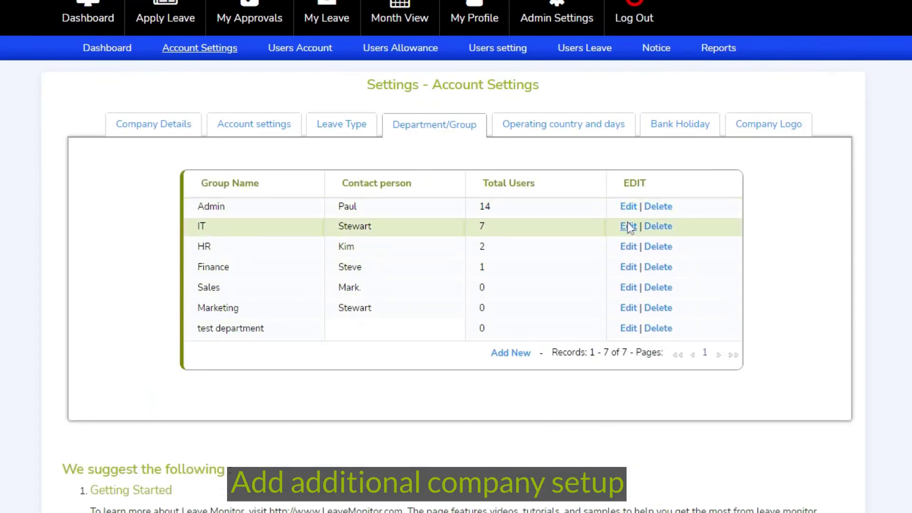
{"action": "left_click", "coordinate": [629, 226]}
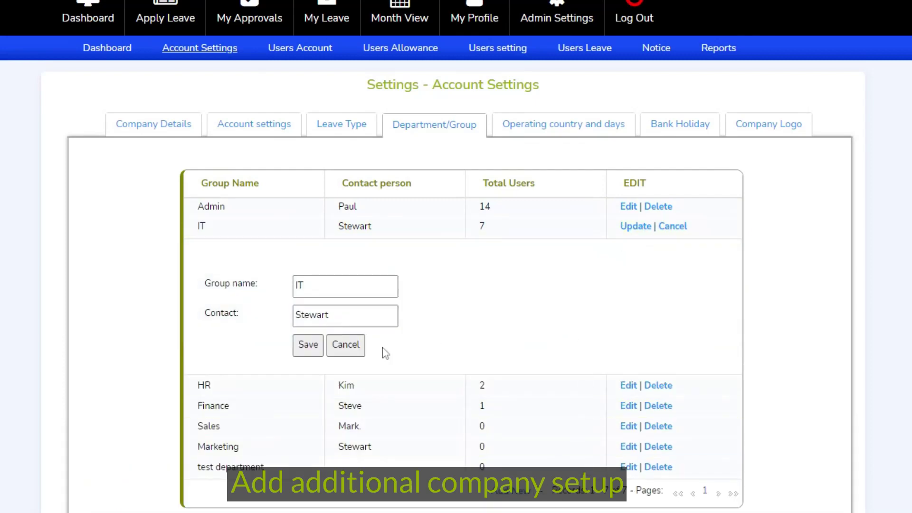
{"action": "left_click", "coordinate": [363, 350]}
Review the operating countries with their working days, and check the 2022 bank holidays by country
{"action": "left_click", "coordinate": [591, 126]}
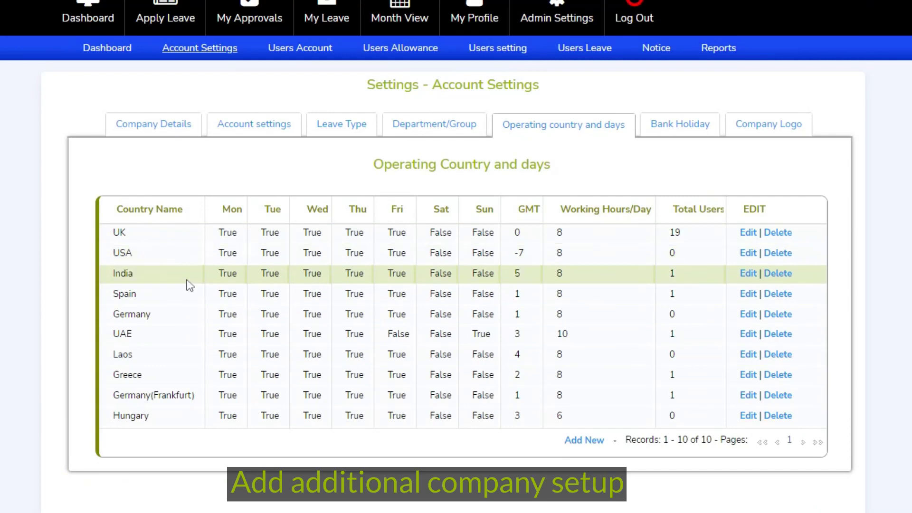
{"action": "left_click", "coordinate": [694, 136]}
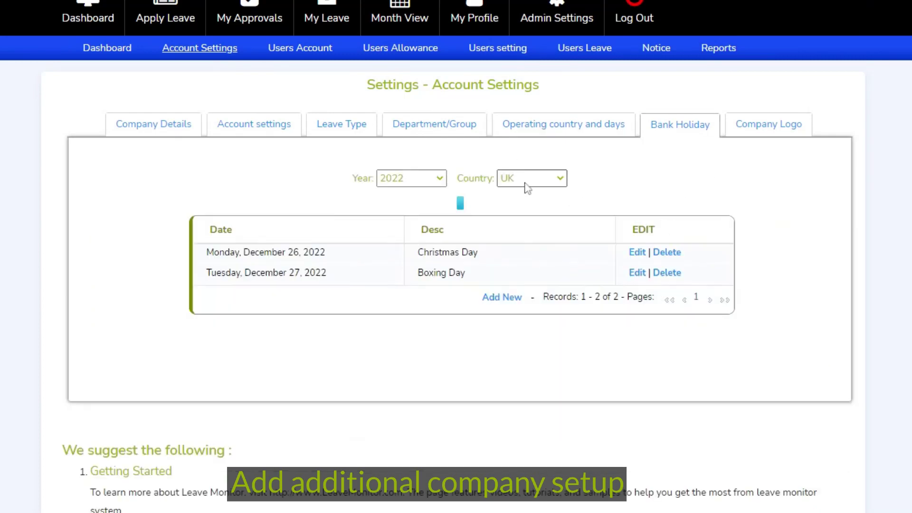
{"action": "left_click", "coordinate": [525, 225]}
{"action": "left_click", "coordinate": [520, 199]}
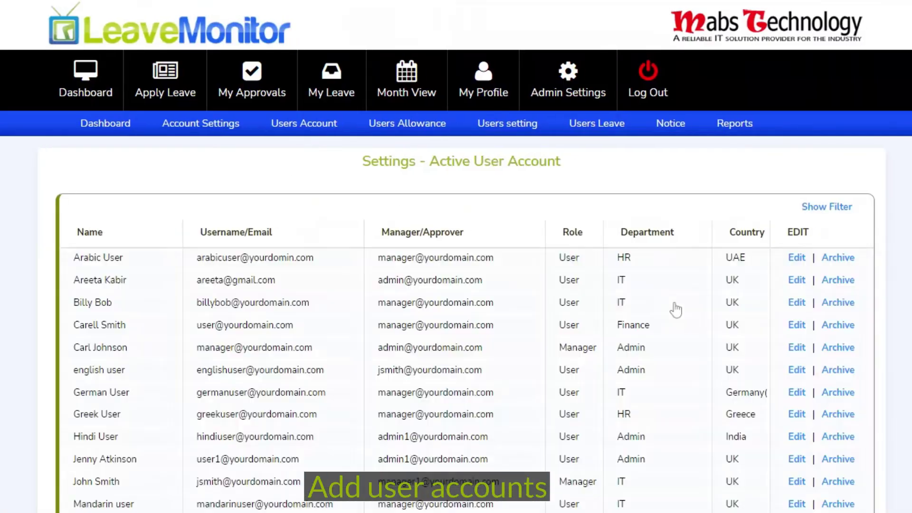
Look through the list of active user accounts and the blank User Details form for a new user
{"action": "scroll", "coordinate": [676, 310], "scroll_direction": "down", "scroll_amount": 5}
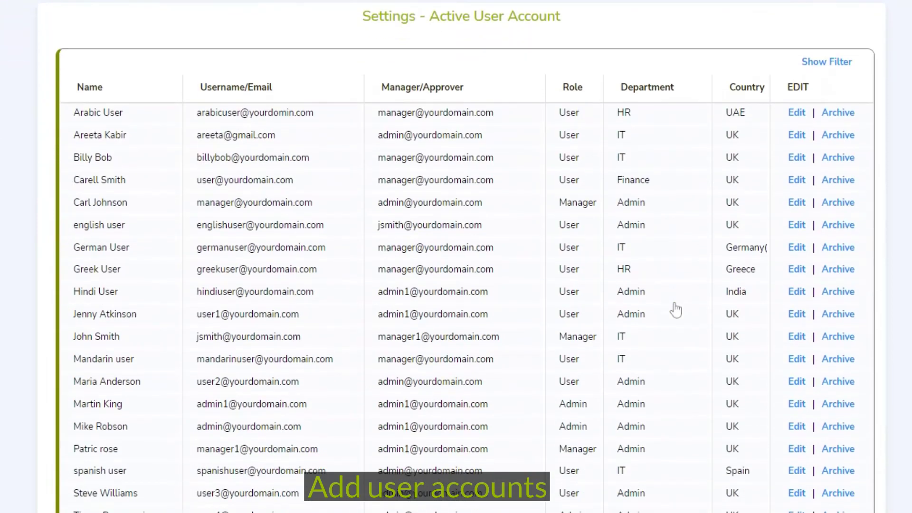
{"action": "scroll", "coordinate": [676, 309], "scroll_direction": "up", "scroll_amount": 5}
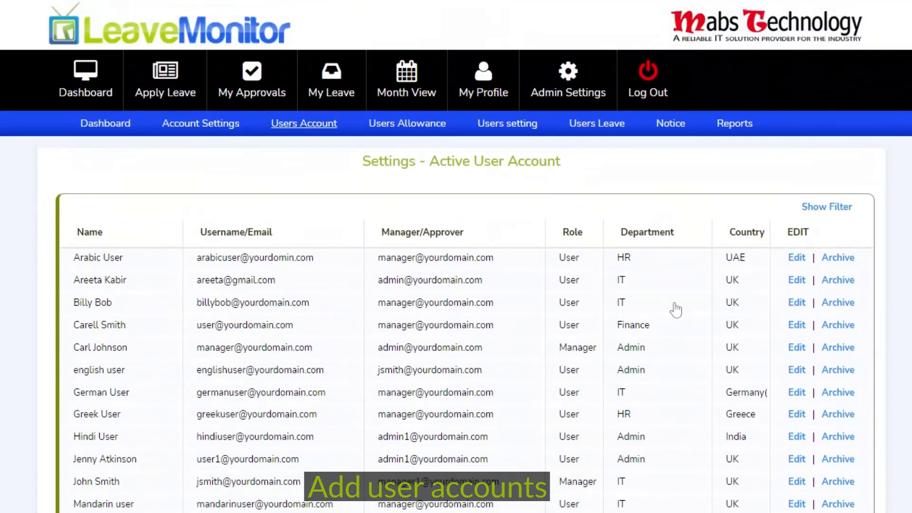
{"action": "scroll", "coordinate": [676, 309], "scroll_direction": "down", "scroll_amount": 5}
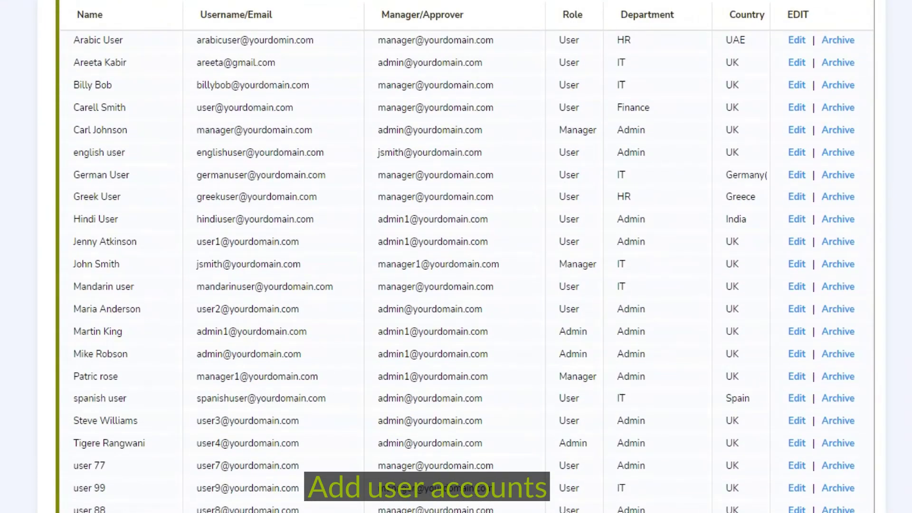
{"action": "scroll", "coordinate": [466, 256], "scroll_direction": "down", "scroll_amount": 12}
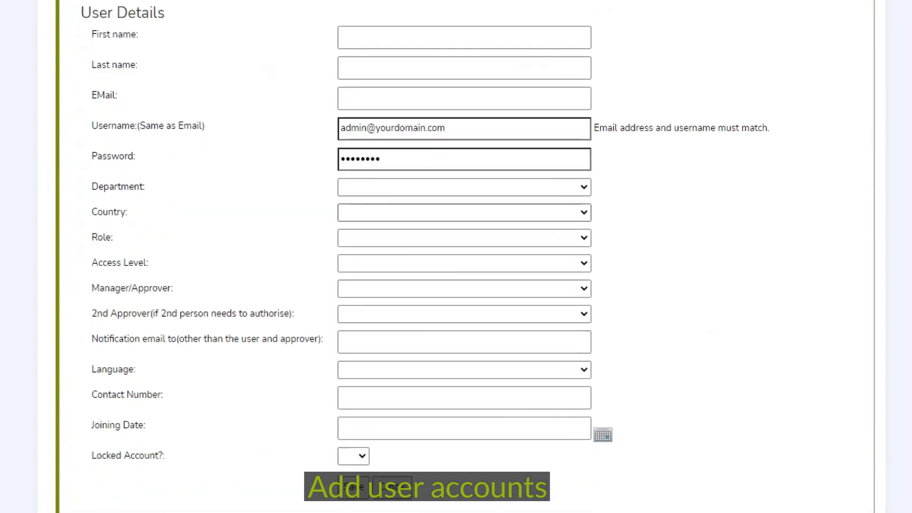
{"action": "scroll", "coordinate": [544, 363], "scroll_direction": "up", "scroll_amount": 15}
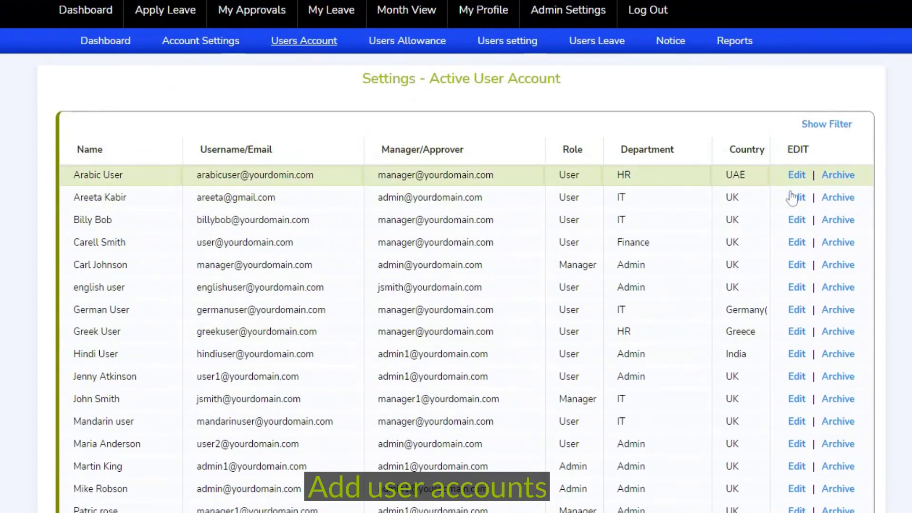
Open the third listed user's account and review the email, username, department, role and approver fields
{"action": "left_click", "coordinate": [787, 221]}
{"action": "scroll", "coordinate": [702, 244], "scroll_direction": "down", "scroll_amount": 2}
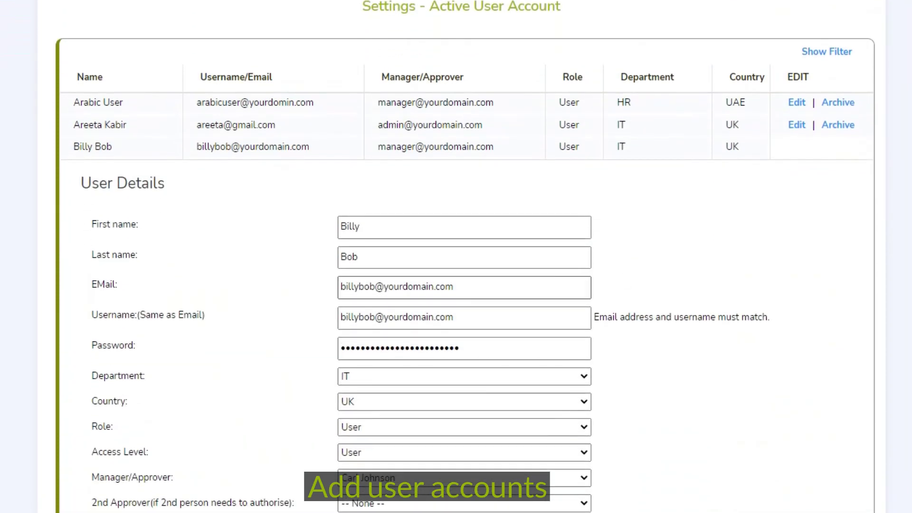
{"action": "left_click_drag", "start_coordinate": [454, 317], "coordinate": [364, 317]}
{"action": "left_click_drag", "start_coordinate": [453, 287], "coordinate": [314, 297]}
{"action": "left_click", "coordinate": [721, 248]}
{"action": "left_click_drag", "start_coordinate": [693, 319], "coordinate": [731, 317]}
{"action": "left_click", "coordinate": [784, 274]}
{"action": "scroll", "coordinate": [683, 430], "scroll_direction": "down", "scroll_amount": 2}
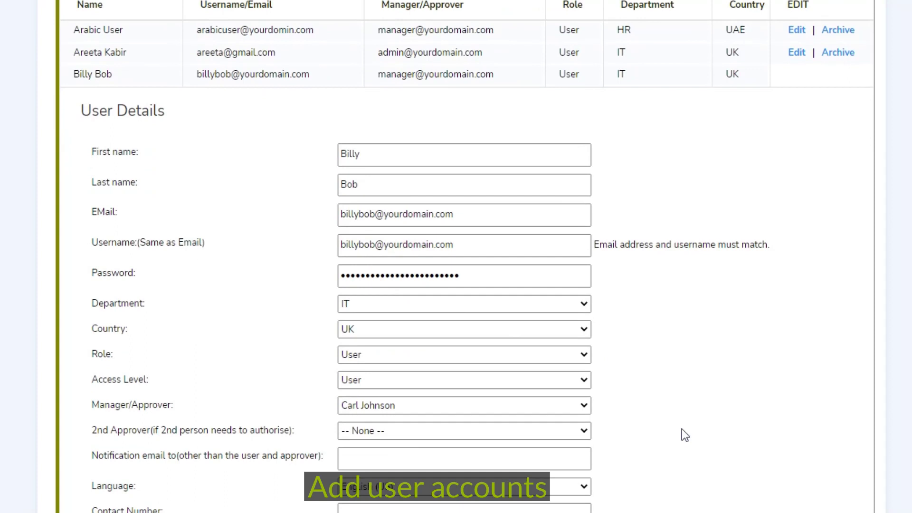
{"action": "scroll", "coordinate": [682, 435], "scroll_direction": "down", "scroll_amount": 2}
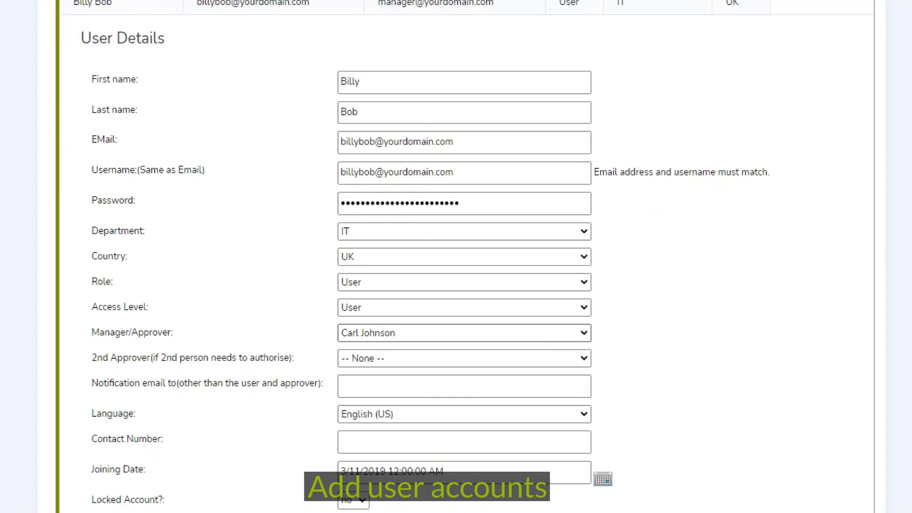
Try the Company access level for this user, restore it to User, and close the account details without saving
{"action": "left_click", "coordinate": [398, 338]}
{"action": "left_click", "coordinate": [397, 402]}
{"action": "left_click", "coordinate": [388, 366]}
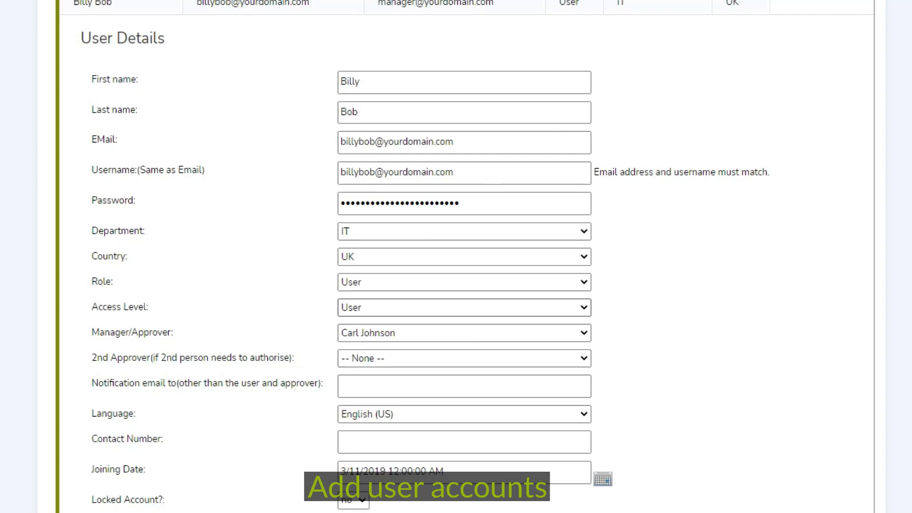
{"action": "left_click", "coordinate": [394, 359]}
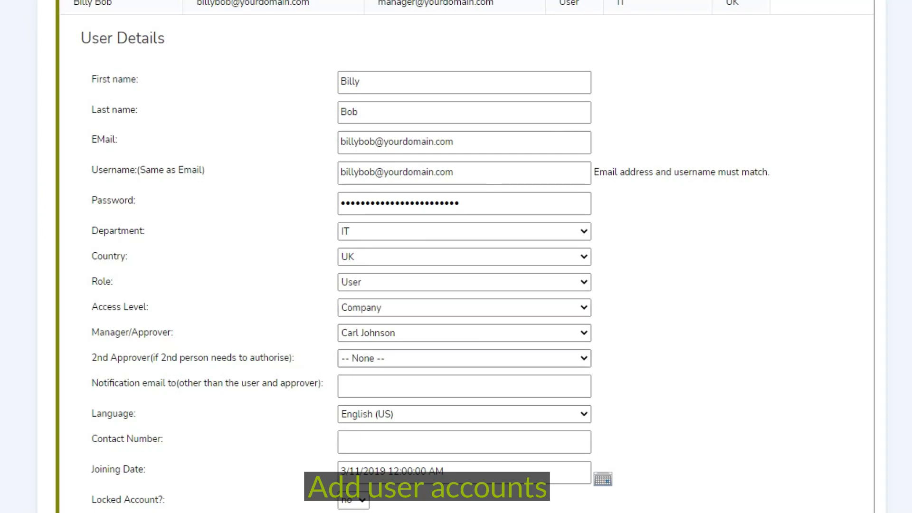
{"action": "left_click", "coordinate": [395, 320]}
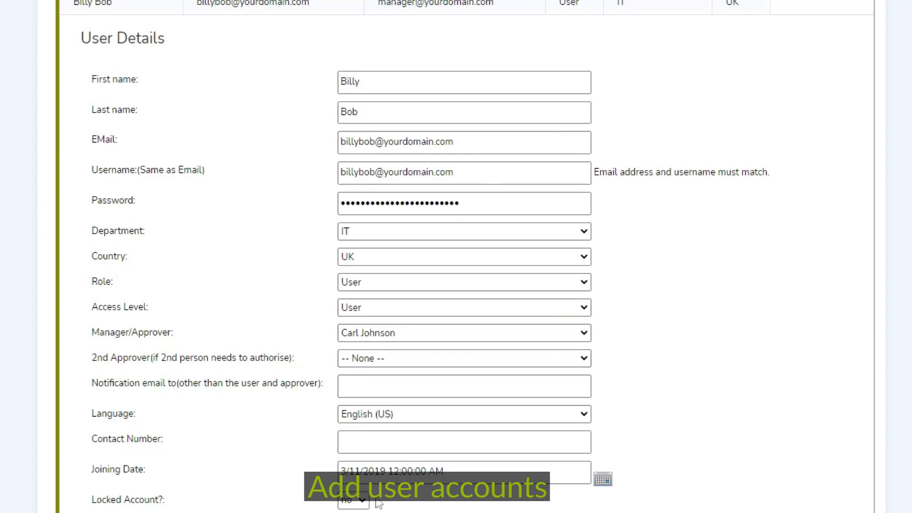
{"action": "left_click", "coordinate": [414, 509]}
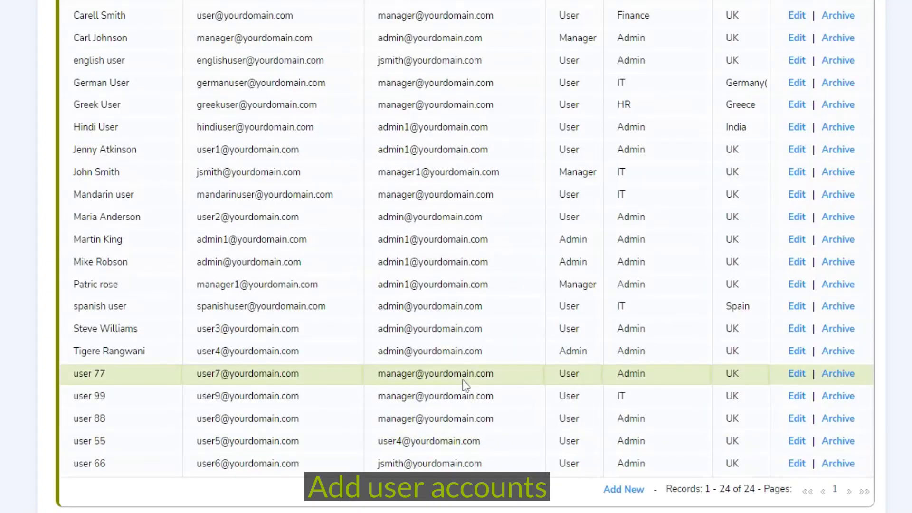
Reopen the third listed user's account, check the approver and second approver fields, and close the details without changes
{"action": "scroll", "coordinate": [463, 380], "scroll_direction": "up", "scroll_amount": 5}
{"action": "left_click", "coordinate": [797, 210]}
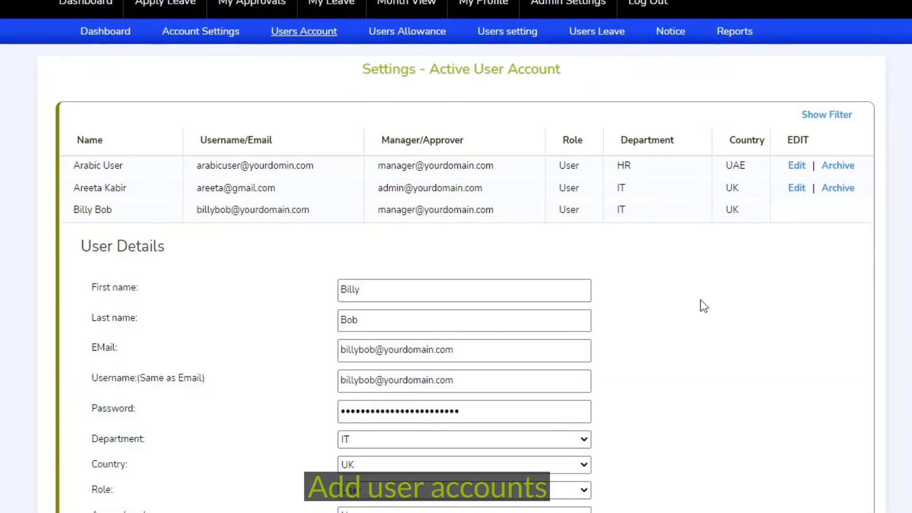
{"action": "scroll", "coordinate": [700, 306], "scroll_direction": "down", "scroll_amount": 3}
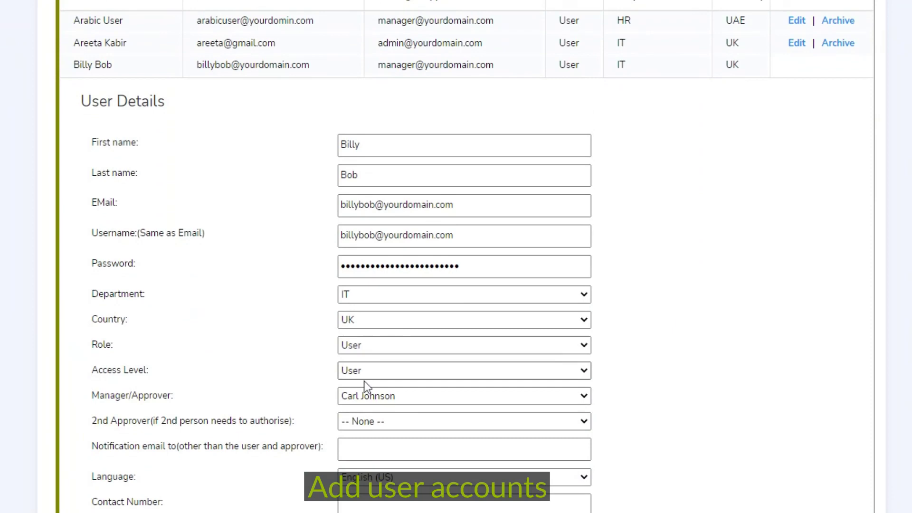
{"action": "left_click", "coordinate": [372, 418]}
{"action": "left_click", "coordinate": [522, 511]}
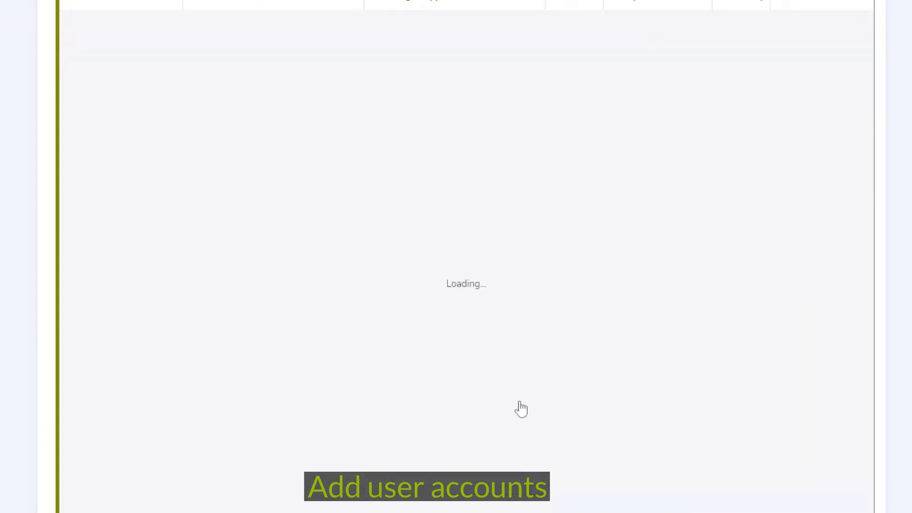
{"action": "scroll", "coordinate": [523, 392], "scroll_direction": "down", "scroll_amount": 1}
{"action": "scroll", "coordinate": [527, 397], "scroll_direction": "up", "scroll_amount": 5}
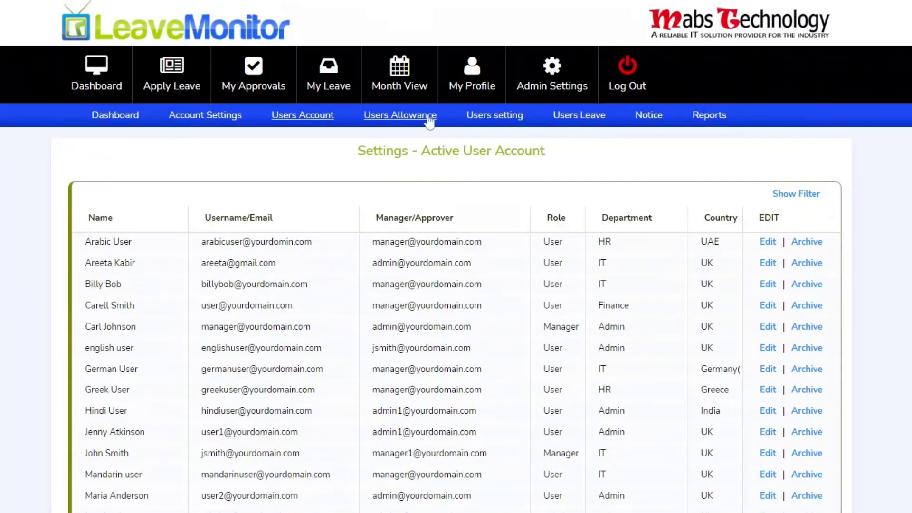
Look through the users' Holiday allowances for Jan 2022- Dec 2022 and try Sick Leave as the leave type
{"action": "left_click", "coordinate": [428, 119]}
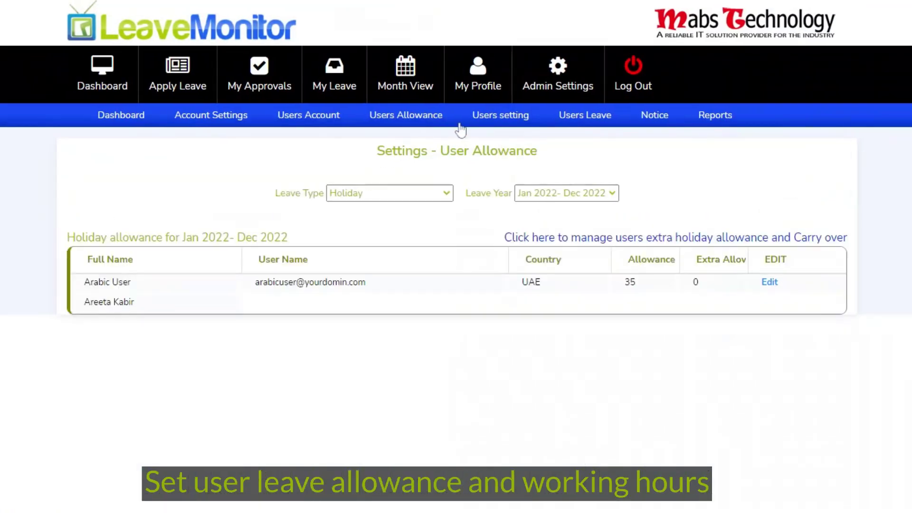
{"action": "scroll", "coordinate": [473, 212], "scroll_direction": "down", "scroll_amount": 3}
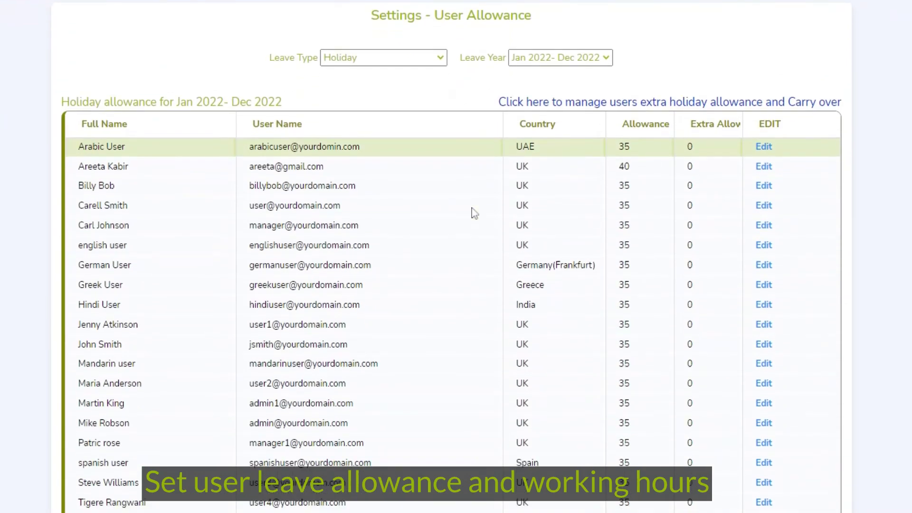
{"action": "scroll", "coordinate": [472, 212], "scroll_direction": "up", "scroll_amount": 3}
{"action": "left_click", "coordinate": [419, 191]}
{"action": "left_click", "coordinate": [394, 208]}
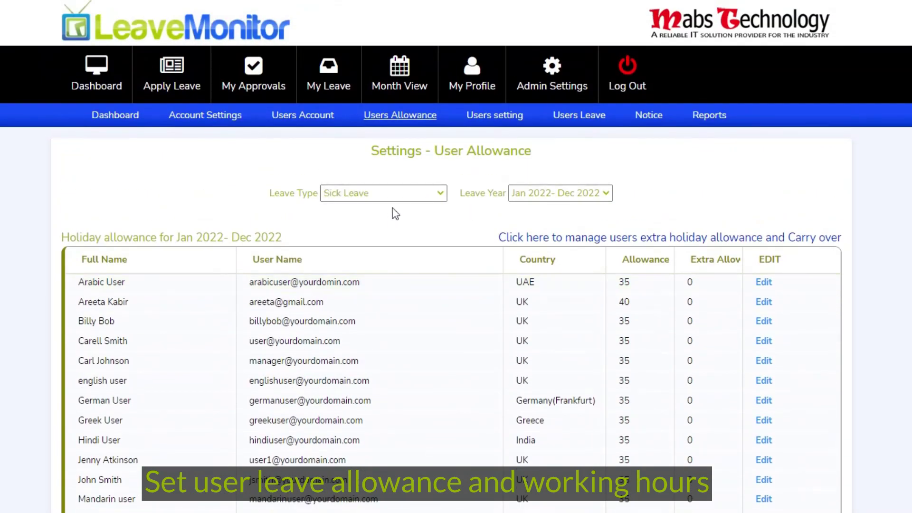
{"action": "left_click", "coordinate": [399, 196]}
{"action": "left_click", "coordinate": [386, 210]}
Review the working days and yearly allowances of the Greek User and one more user, and revisit the users' holiday allowance list
{"action": "left_click", "coordinate": [505, 121]}
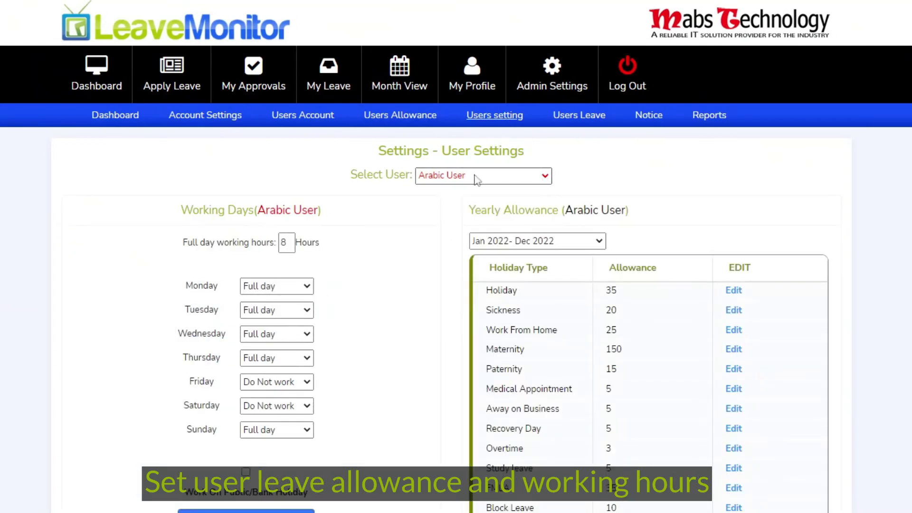
{"action": "left_click", "coordinate": [475, 176]}
{"action": "left_click", "coordinate": [475, 186]}
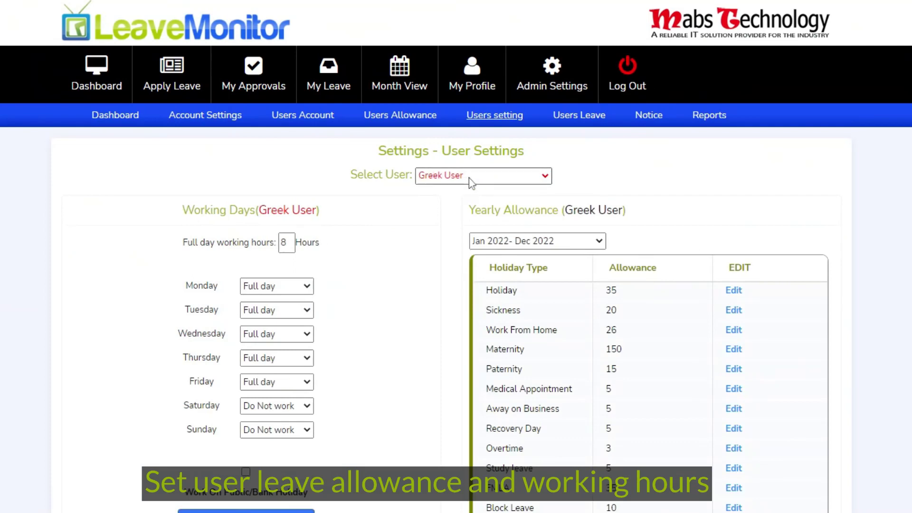
{"action": "left_click", "coordinate": [469, 178]}
{"action": "left_click", "coordinate": [469, 186]}
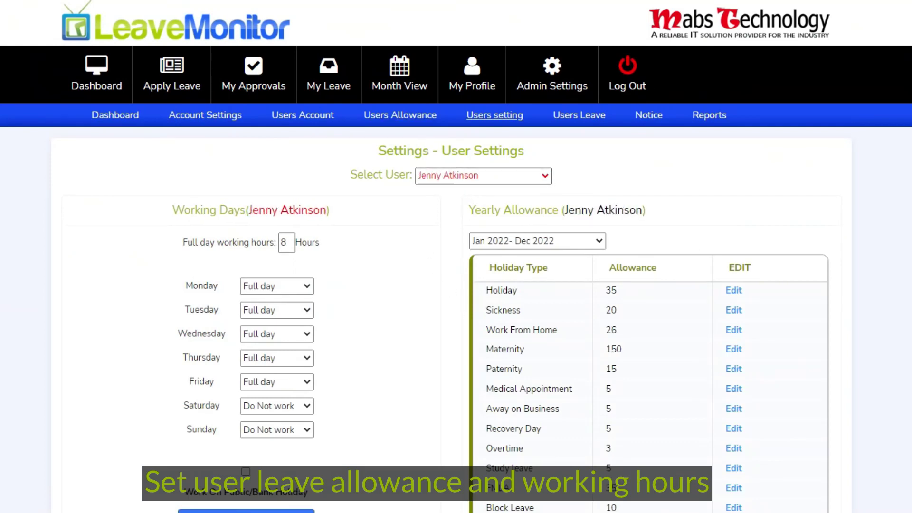
{"action": "left_click", "coordinate": [424, 116]}
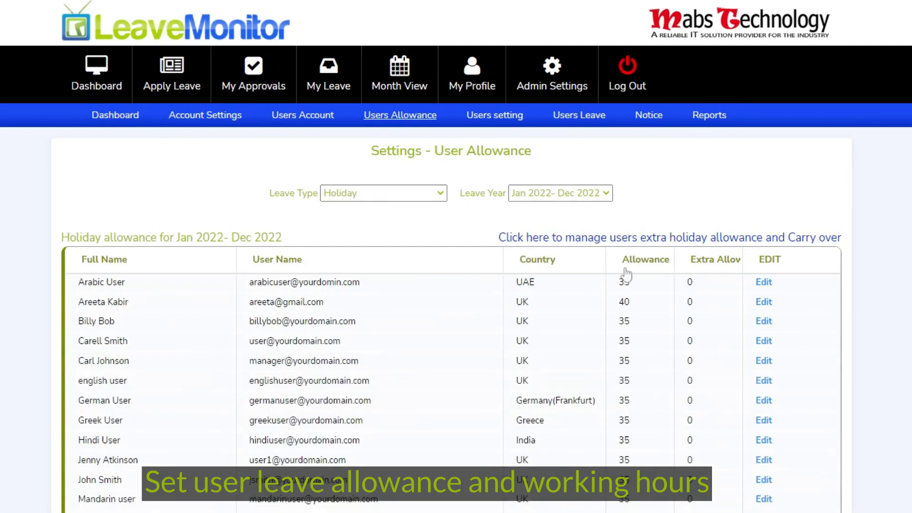
Set Friday to Full day in the Arabic User's working days and save the update
{"action": "left_click", "coordinate": [502, 124]}
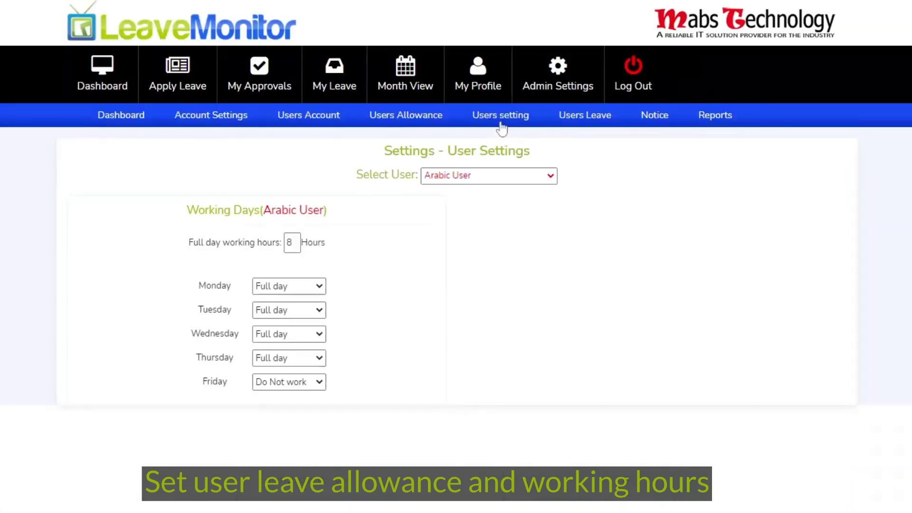
{"action": "left_click", "coordinate": [304, 375]}
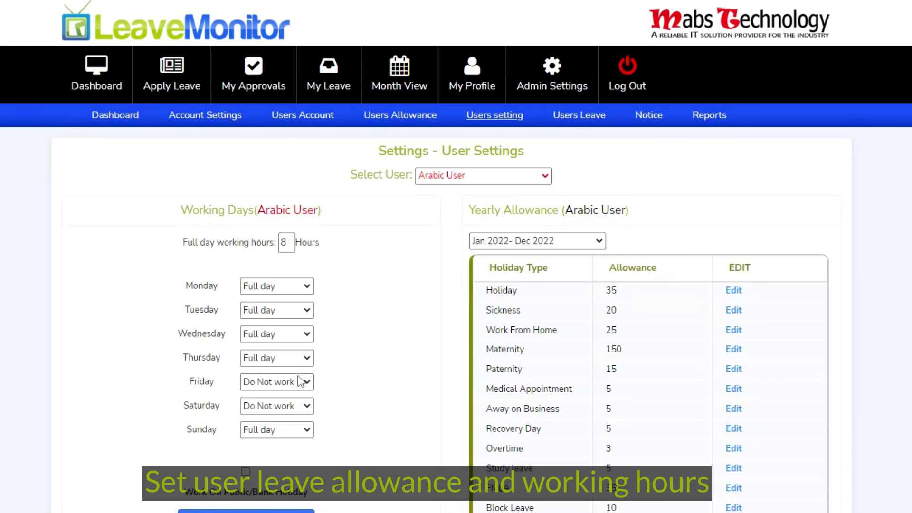
{"action": "left_click", "coordinate": [301, 402]}
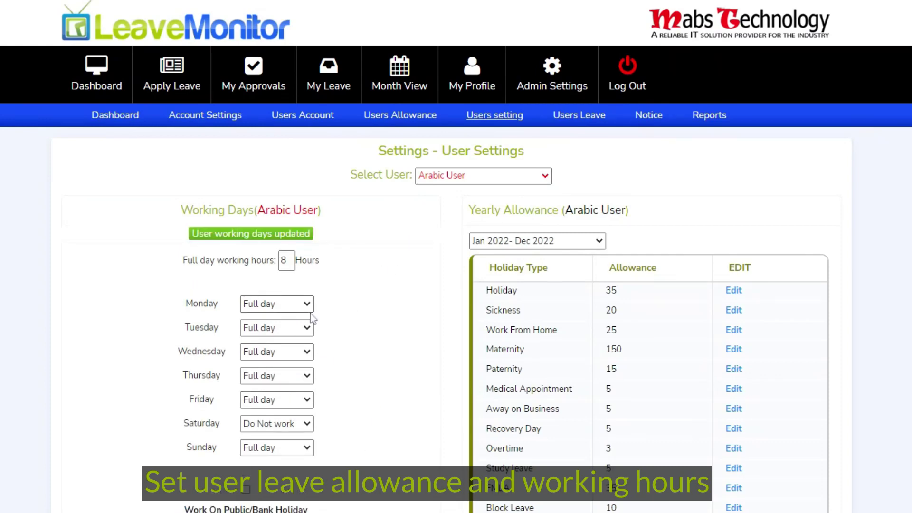
Check the mixed full-day and half-day working pattern of another user, including the Tuesday setting
{"action": "left_click", "coordinate": [443, 192]}
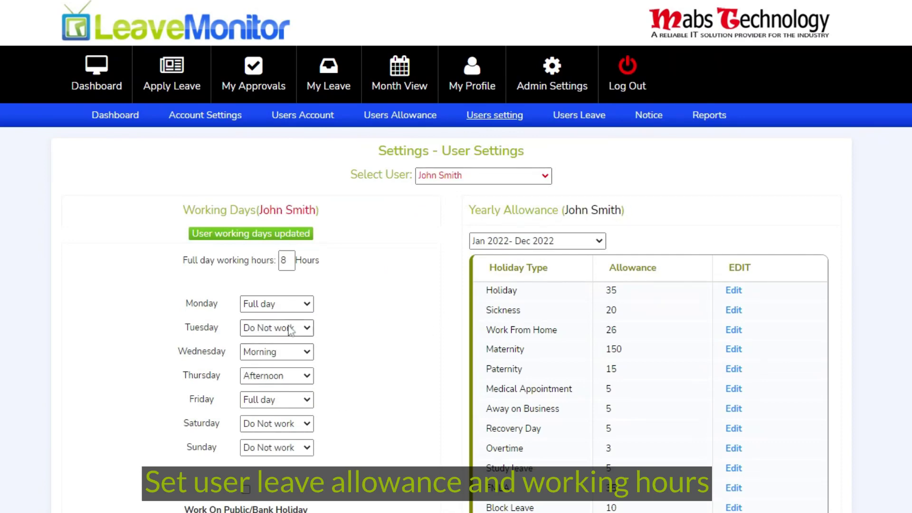
{"action": "left_click", "coordinate": [279, 339]}
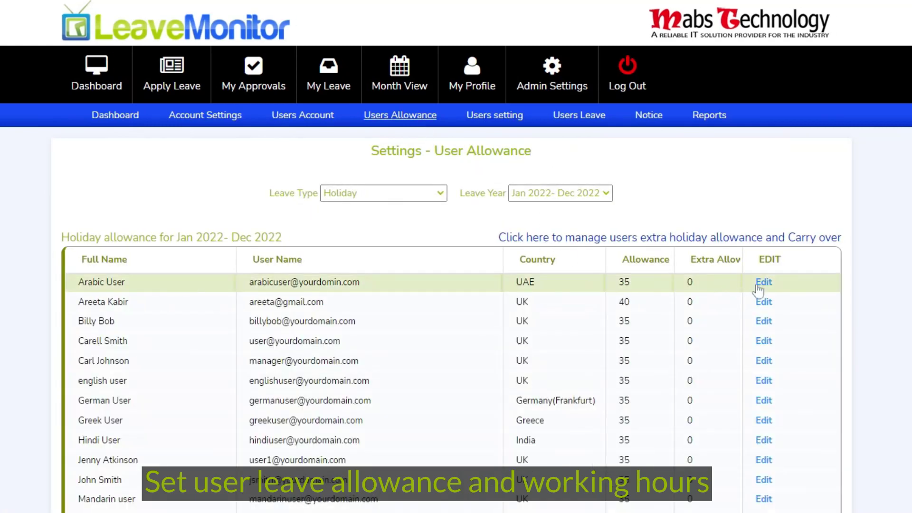
Set the Arabic User's Holiday allowance for Jan 2022- Dec 2022 to 32 and save it
{"action": "left_click", "coordinate": [760, 284]}
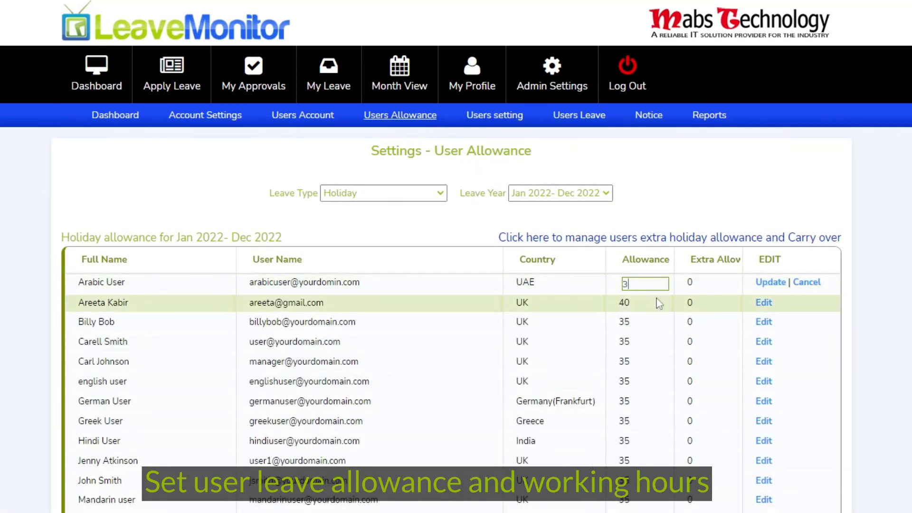
{"action": "left_click", "coordinate": [768, 282]}
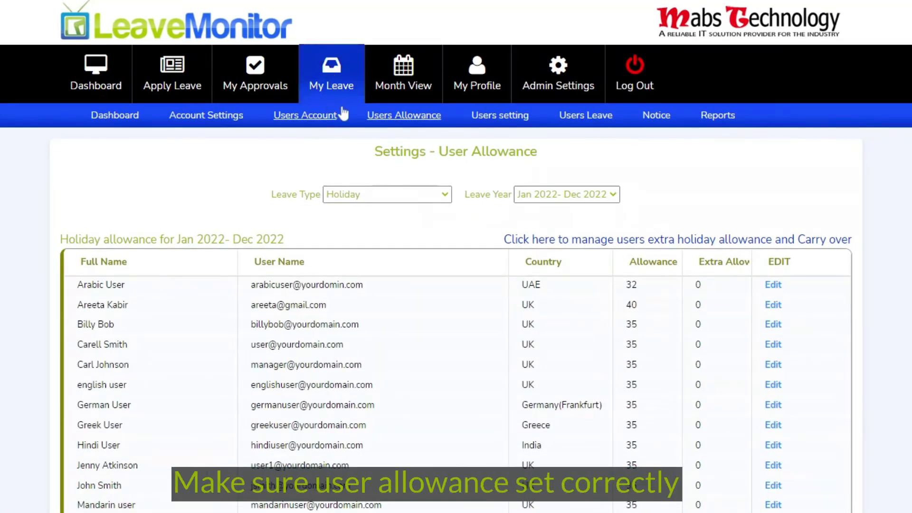
Review the signed-in user's own holiday summary for Jan 2022- Dec 2022, including the leave dates and authorisation details
{"action": "left_click", "coordinate": [342, 110]}
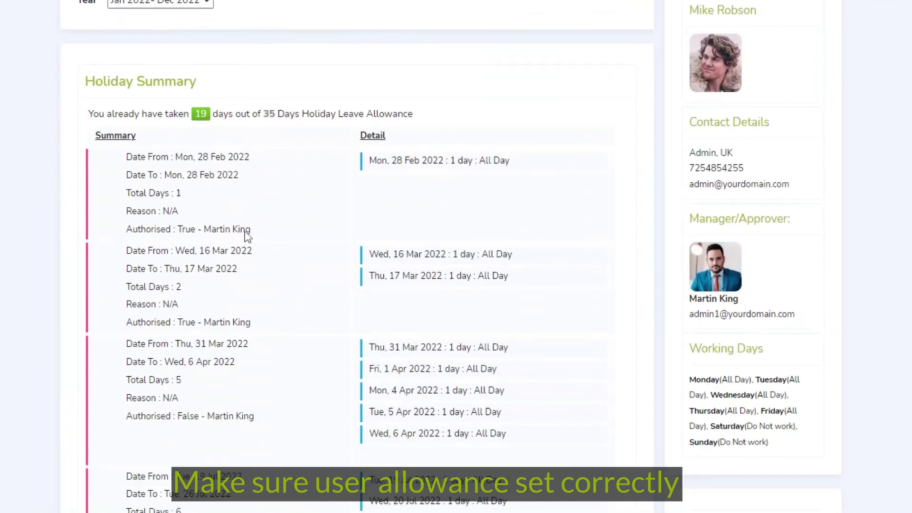
{"action": "scroll", "coordinate": [247, 236], "scroll_direction": "down", "scroll_amount": 5}
{"action": "scroll", "coordinate": [247, 236], "scroll_direction": "up", "scroll_amount": 3}
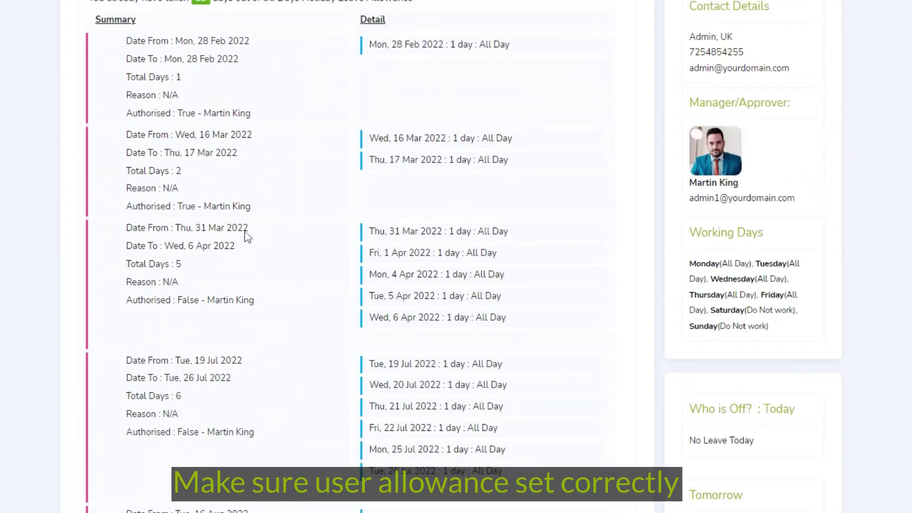
{"action": "scroll", "coordinate": [248, 236], "scroll_direction": "up", "scroll_amount": 6}
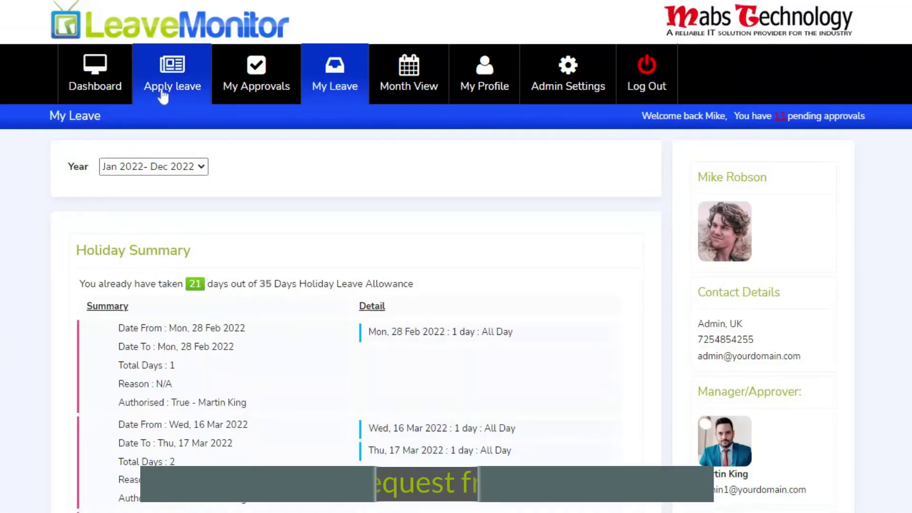
Submit and confirm an all-day sickness notification with both start and end dates set to 14-11-2022
{"action": "left_click", "coordinate": [165, 98]}
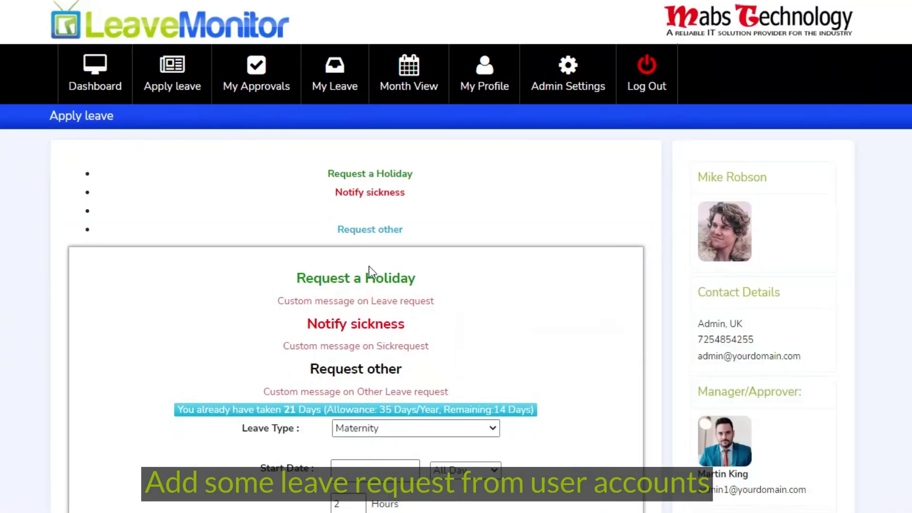
{"action": "left_click", "coordinate": [382, 192]}
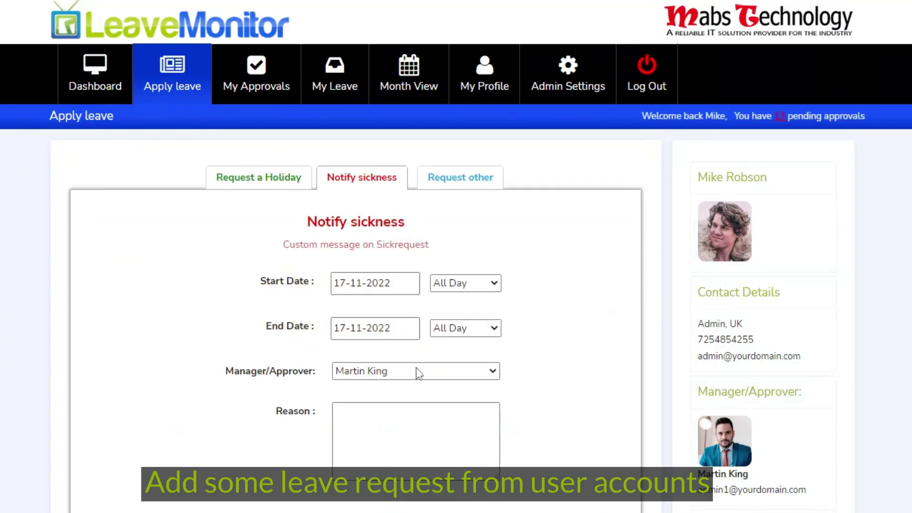
{"action": "left_click", "coordinate": [379, 294]}
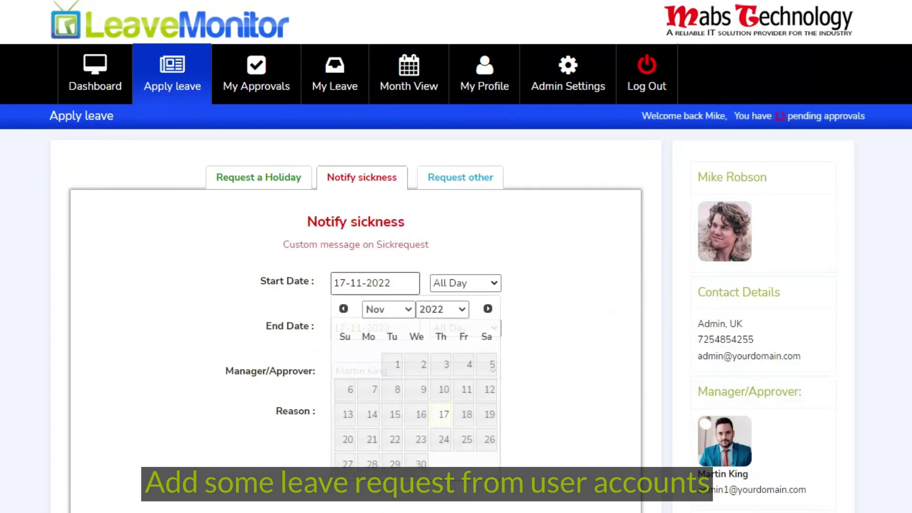
{"action": "left_click", "coordinate": [373, 414]}
{"action": "left_click", "coordinate": [375, 329]}
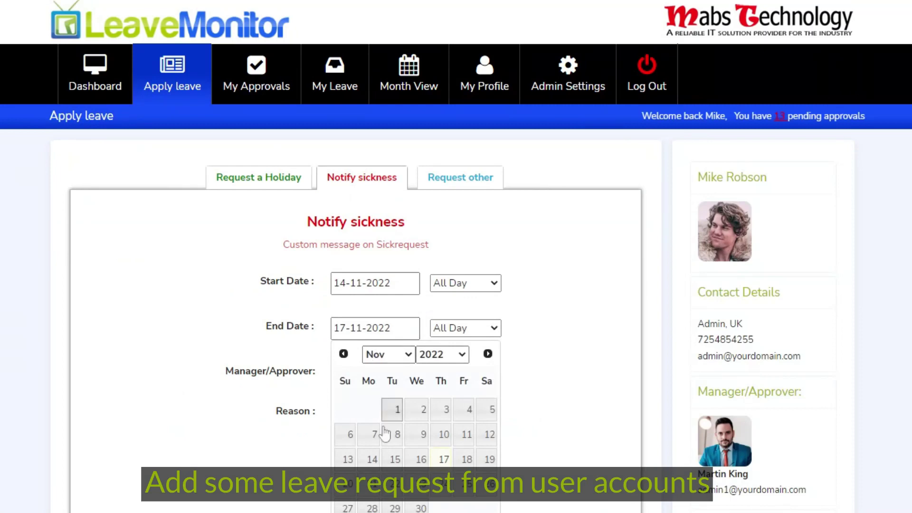
{"action": "left_click", "coordinate": [372, 460]}
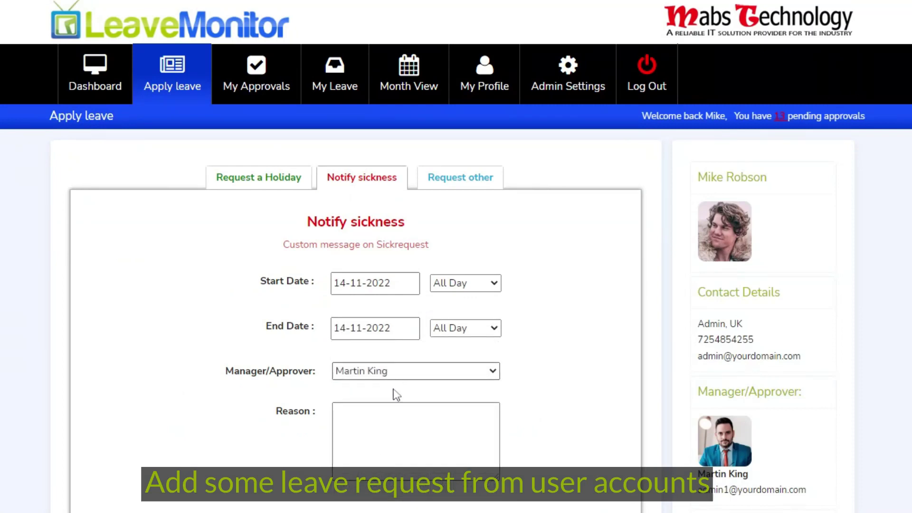
{"action": "left_click", "coordinate": [390, 442]}
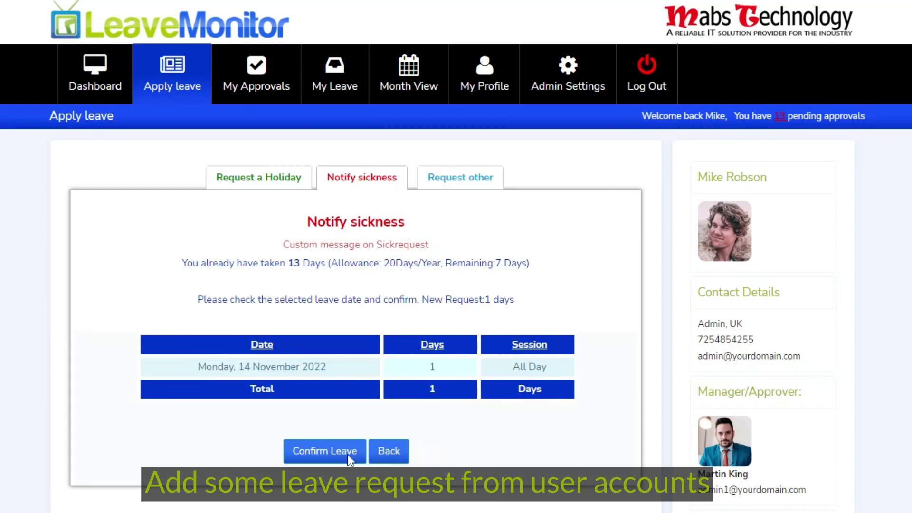
{"action": "left_click", "coordinate": [350, 456]}
Open the pending sick leave request for 1 November 2022 and examine its details, description, status and notes section
{"action": "left_click", "coordinate": [365, 344]}
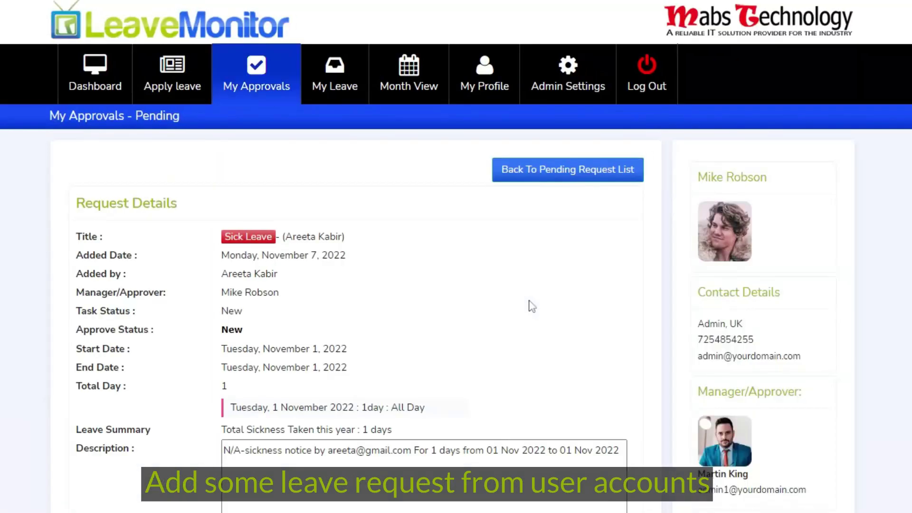
{"action": "scroll", "coordinate": [532, 306], "scroll_direction": "down", "scroll_amount": 9}
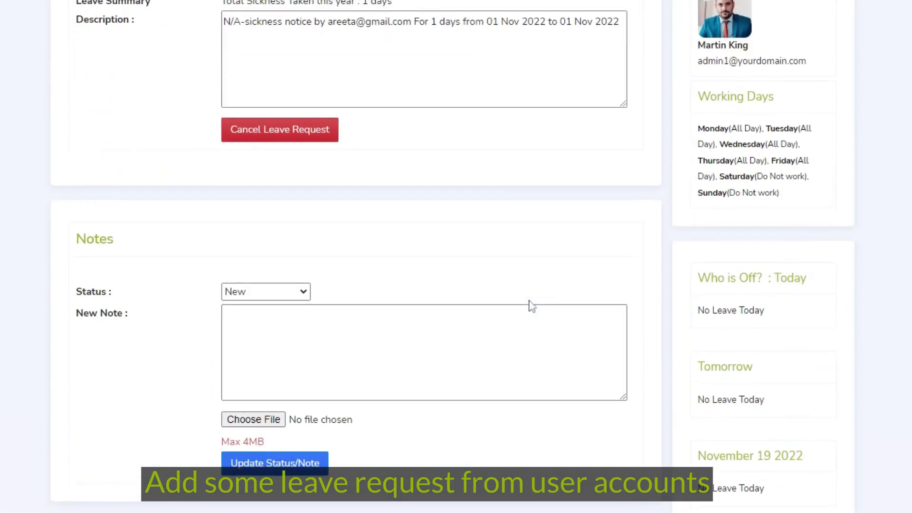
{"action": "scroll", "coordinate": [532, 306], "scroll_direction": "down", "scroll_amount": 10}
{"action": "scroll", "coordinate": [532, 306], "scroll_direction": "up", "scroll_amount": 13}
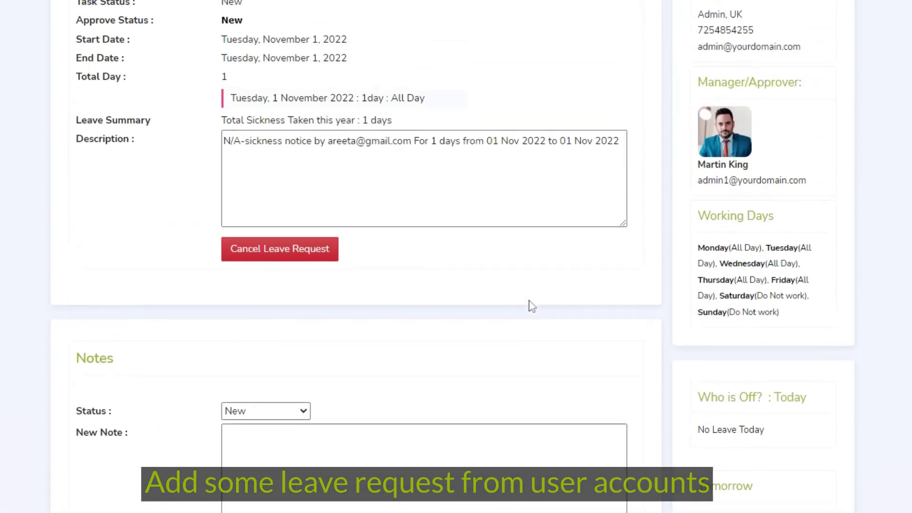